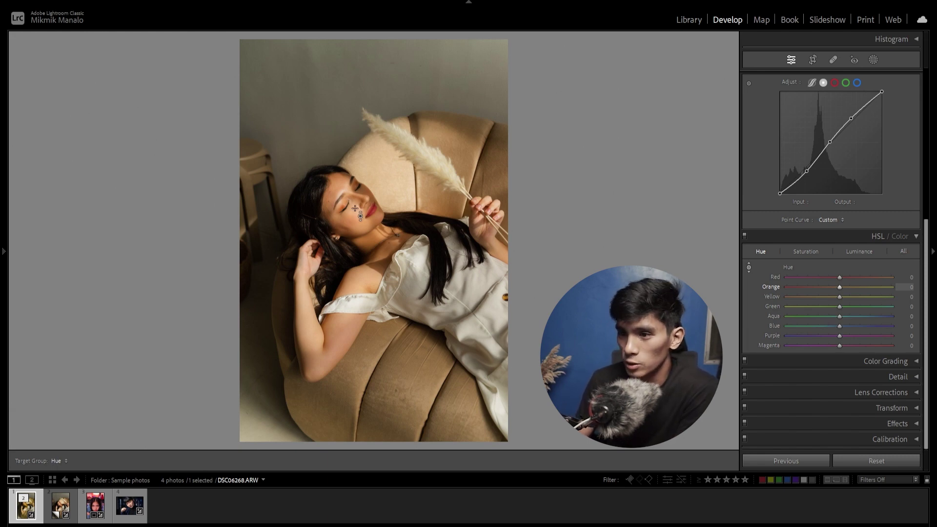
# Try strong Orange and Yellow hue shifts on the skin with the targeted adjustment tool, and reset both hues to 0.
pyautogui.moveTo(342, 209); pyautogui.dragTo(341, 234)
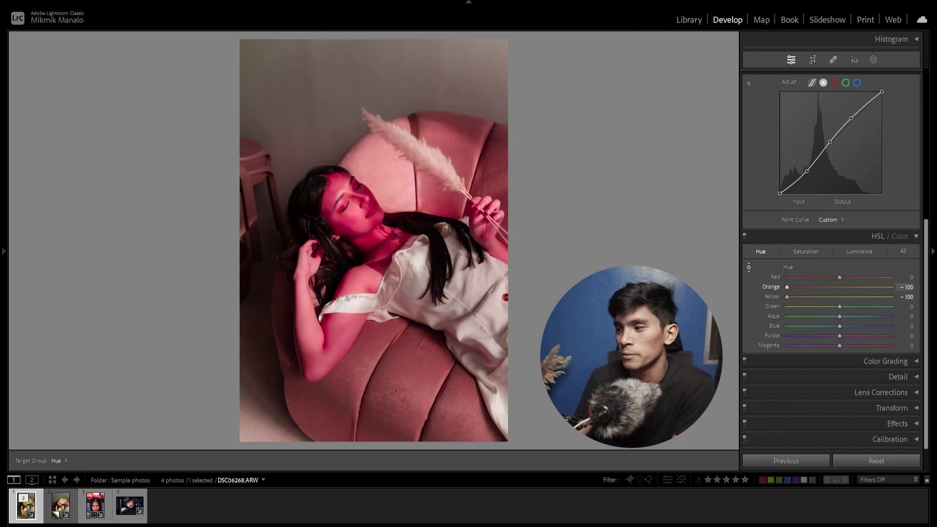
pyautogui.moveTo(356, 219); pyautogui.dragTo(356, 227)
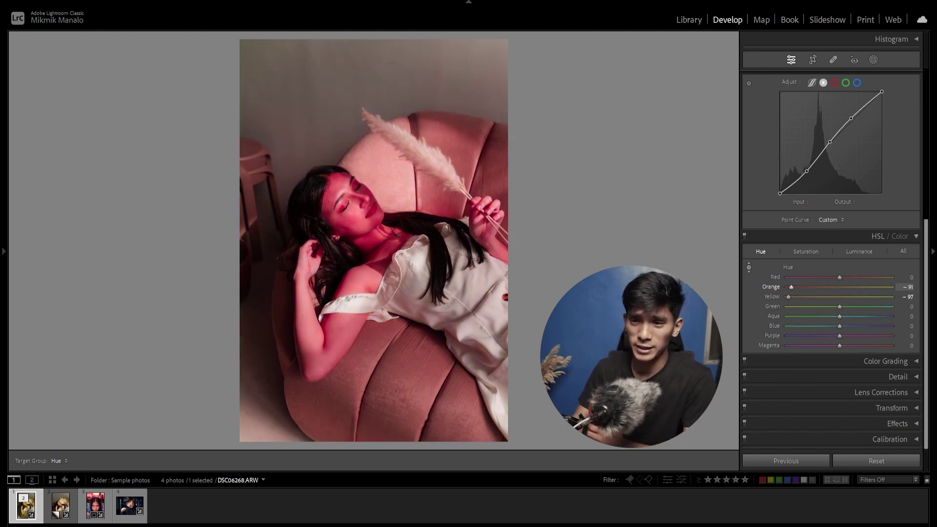
pyautogui.moveTo(347, 223); pyautogui.dragTo(348, 146)
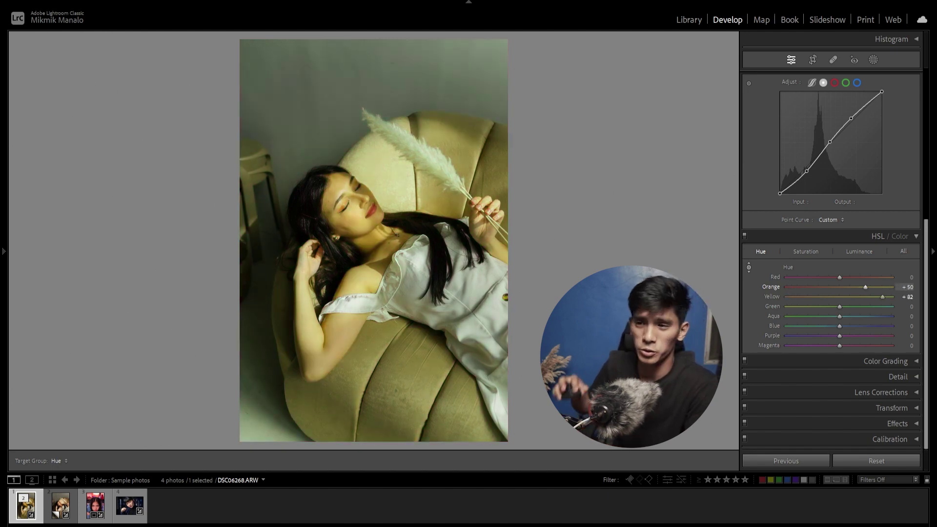
pyautogui.moveTo(478, 213); pyautogui.dragTo(478, 224)
pyautogui.doubleClick(864, 289)
pyautogui.doubleClick(877, 296)
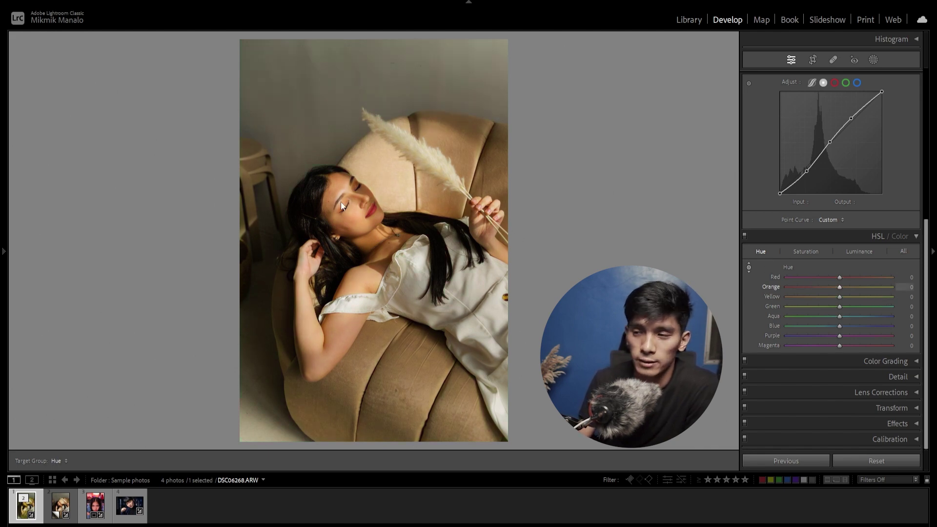
pyautogui.click(749, 268)
# Set the HSL hue of Red to -5, Orange to -18 and Yellow to -14, judging the skin tones up close.
pyautogui.click(350, 269)
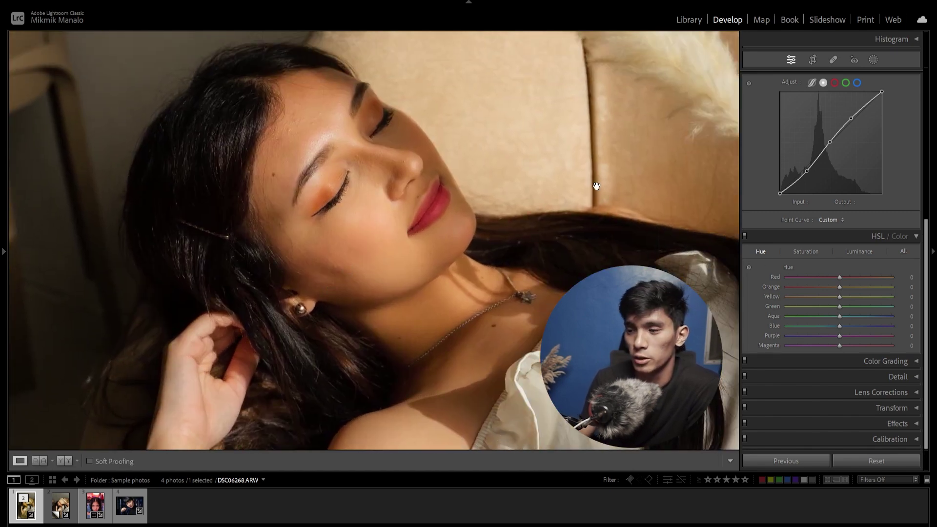
pyautogui.moveTo(839, 287); pyautogui.dragTo(835, 286)
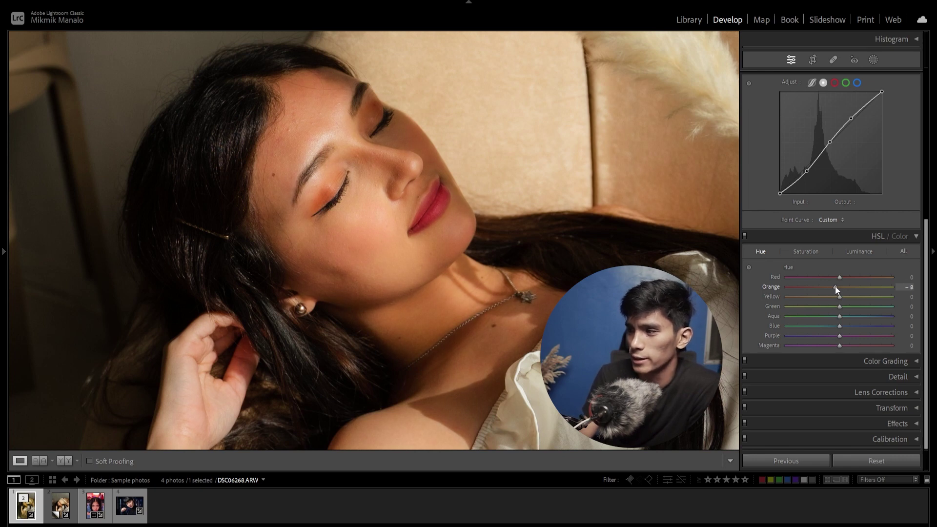
pyautogui.moveTo(839, 297); pyautogui.dragTo(836, 278)
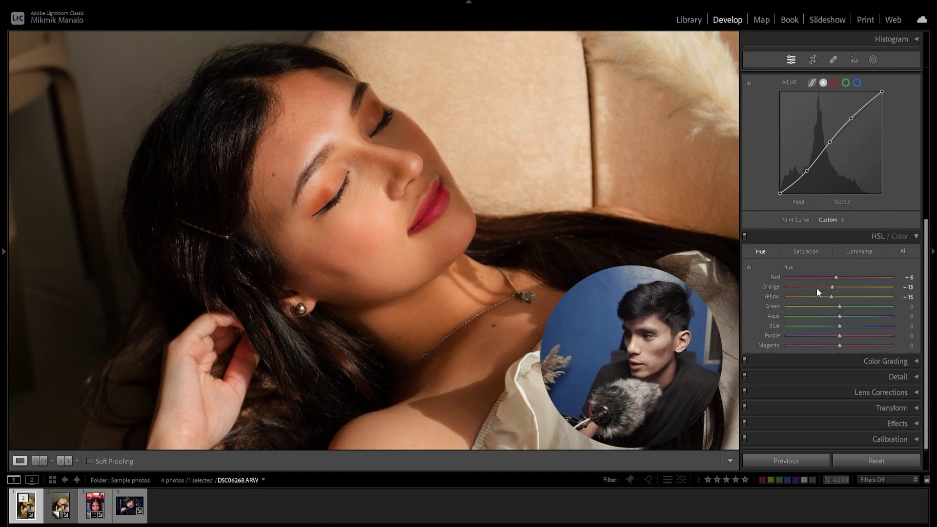
pyautogui.moveTo(833, 287)
pyautogui.mouseDown()
pyautogui.moveTo(825, 286)
pyautogui.moveTo(832, 297)
pyautogui.moveTo(835, 279)
pyautogui.mouseUp()
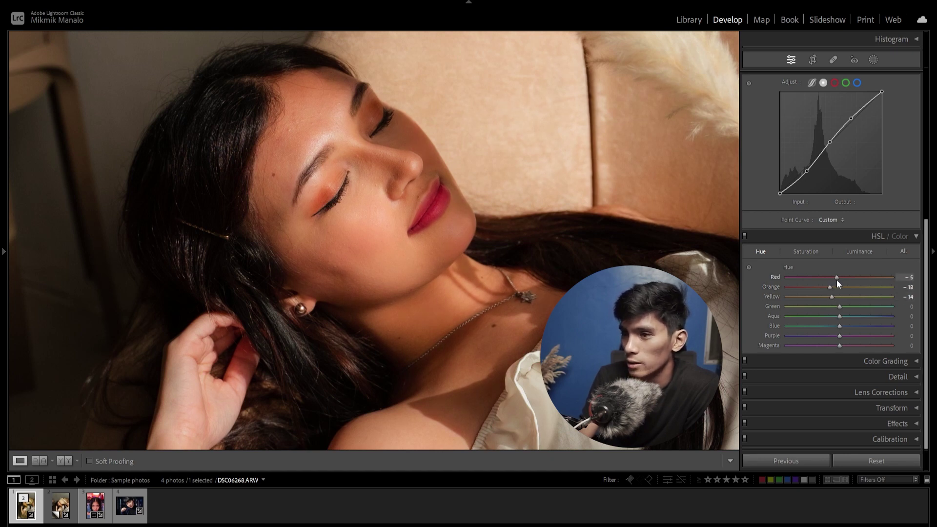
# Set HSL saturation to Red -5, Orange -15, Yellow -18 and luminance to Red +15, Orange +12, Yellow +11.
pyautogui.click(804, 251)
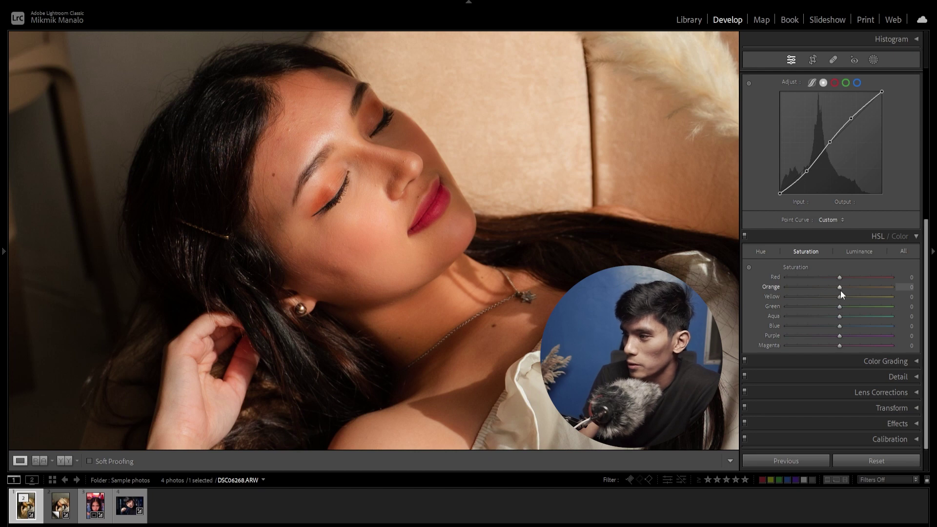
pyautogui.moveTo(839, 289); pyautogui.dragTo(830, 294)
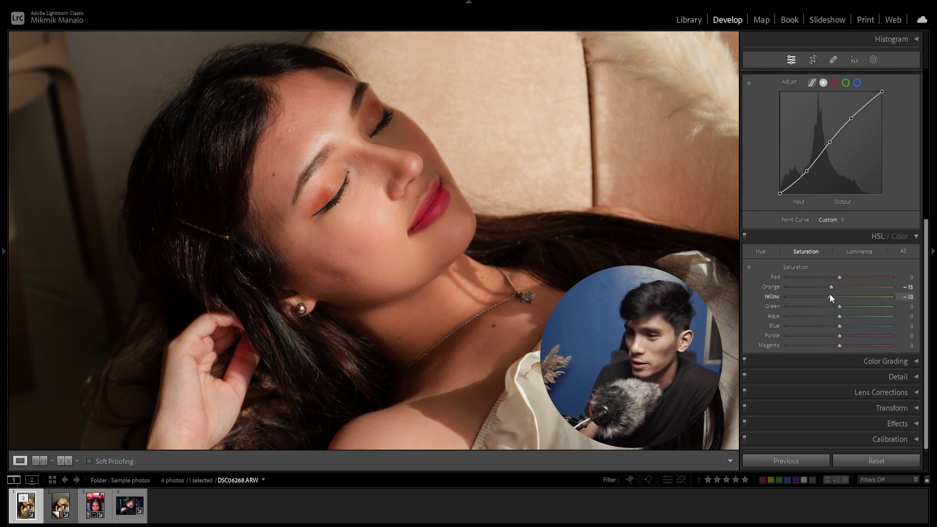
pyautogui.moveTo(839, 280)
pyautogui.mouseDown()
pyautogui.moveTo(851, 280)
pyautogui.moveTo(836, 281)
pyautogui.mouseUp()
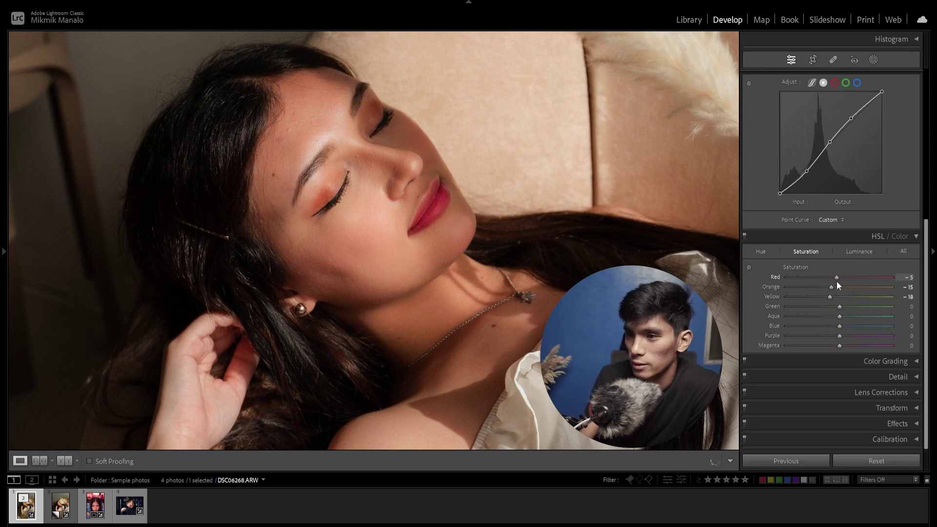
pyautogui.click(860, 251)
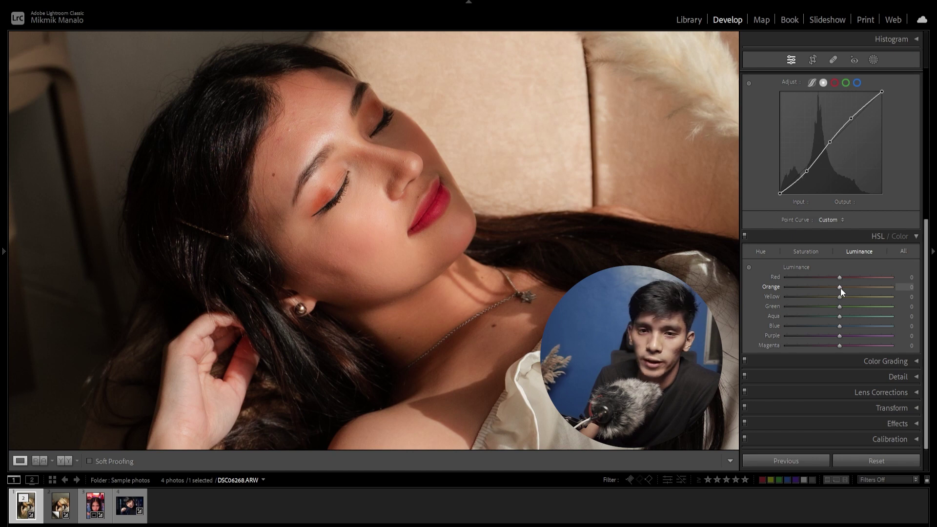
pyautogui.moveTo(839, 287)
pyautogui.mouseDown()
pyautogui.moveTo(848, 300)
pyautogui.moveTo(843, 282)
pyautogui.moveTo(848, 288)
pyautogui.mouseUp()
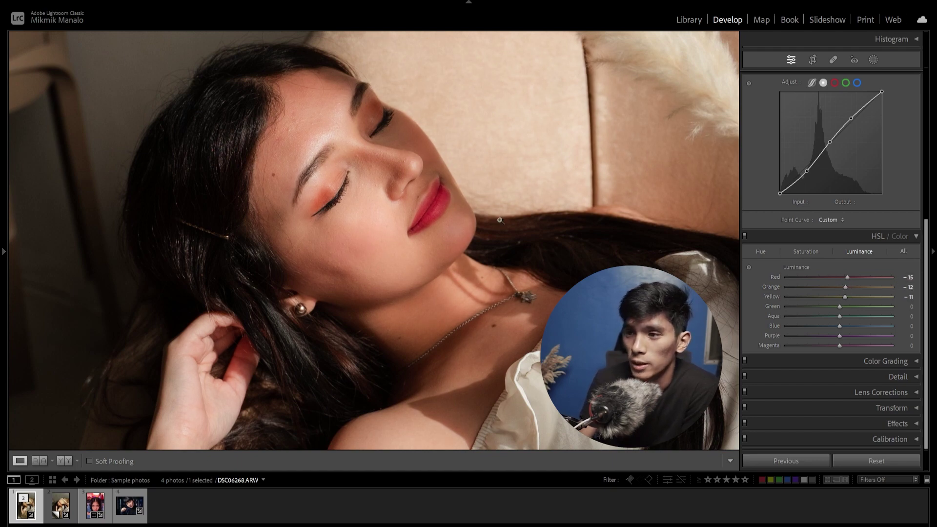
# Compare the photo with and without the HSL adjustments, both as a whole and close up on the face.
pyautogui.click(690, 241)
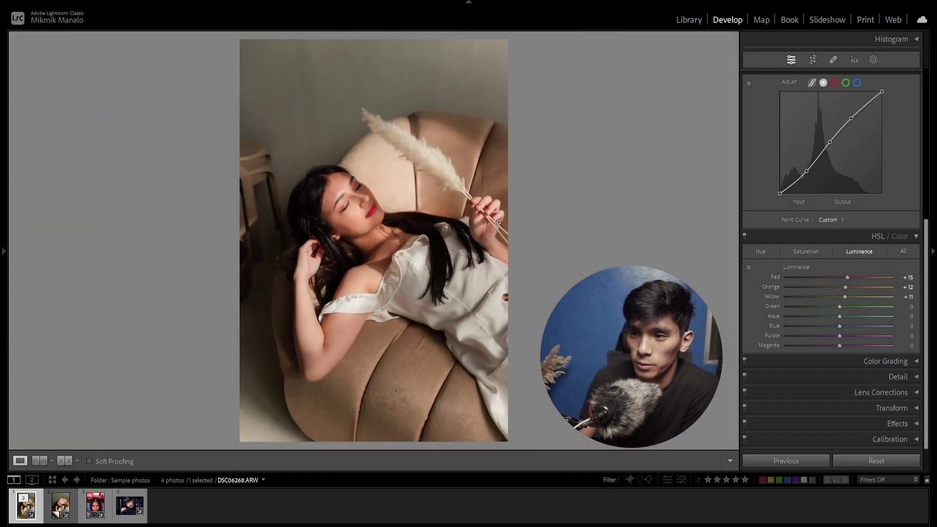
pyautogui.click(745, 236)
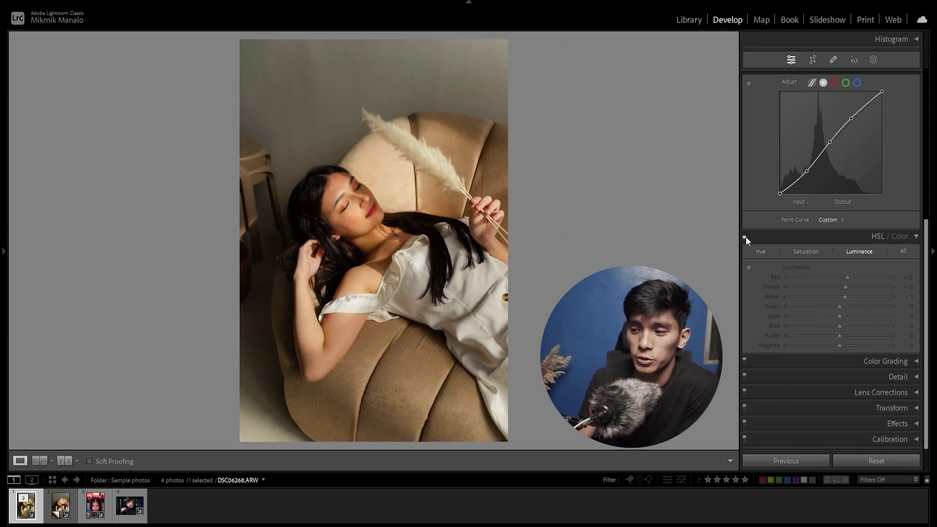
pyautogui.click(745, 237)
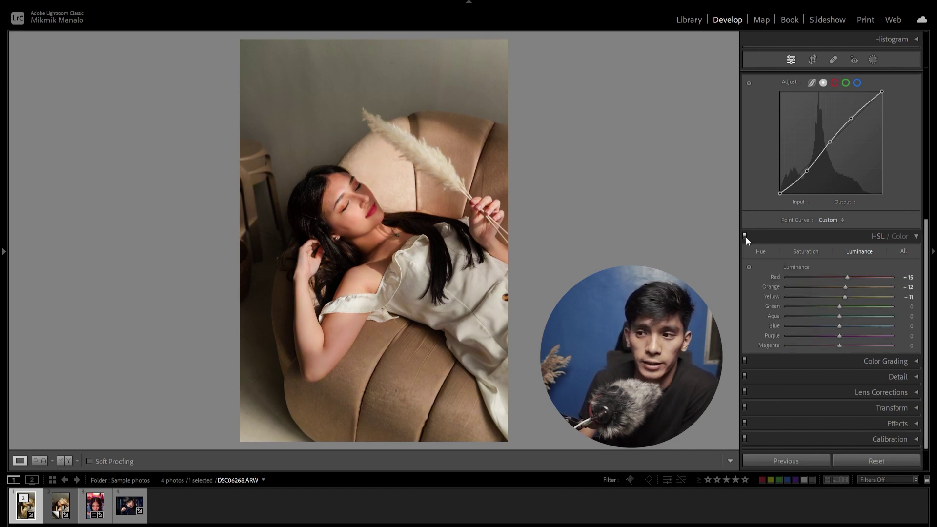
pyautogui.click(497, 188)
pyautogui.moveTo(496, 188); pyautogui.dragTo(509, 227)
pyautogui.click(744, 236)
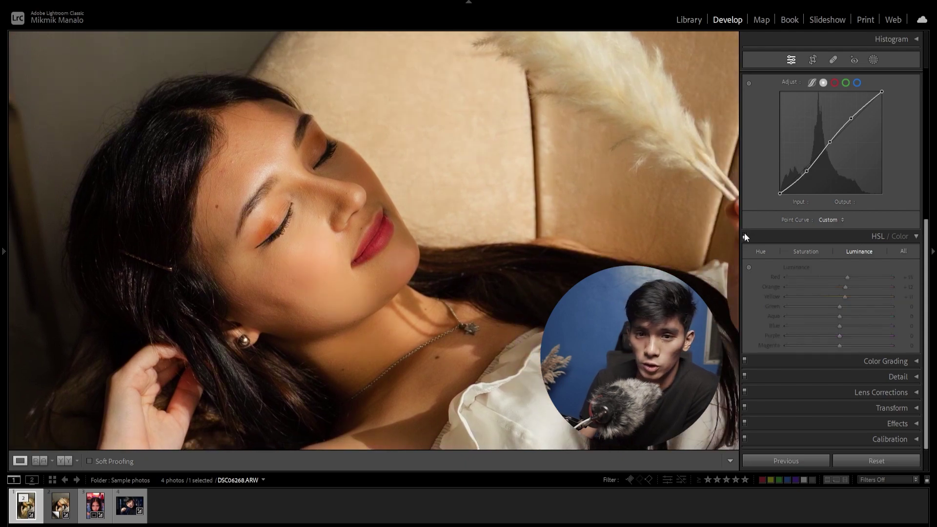
pyautogui.click(744, 237)
pyautogui.click(330, 244)
pyautogui.click(330, 244)
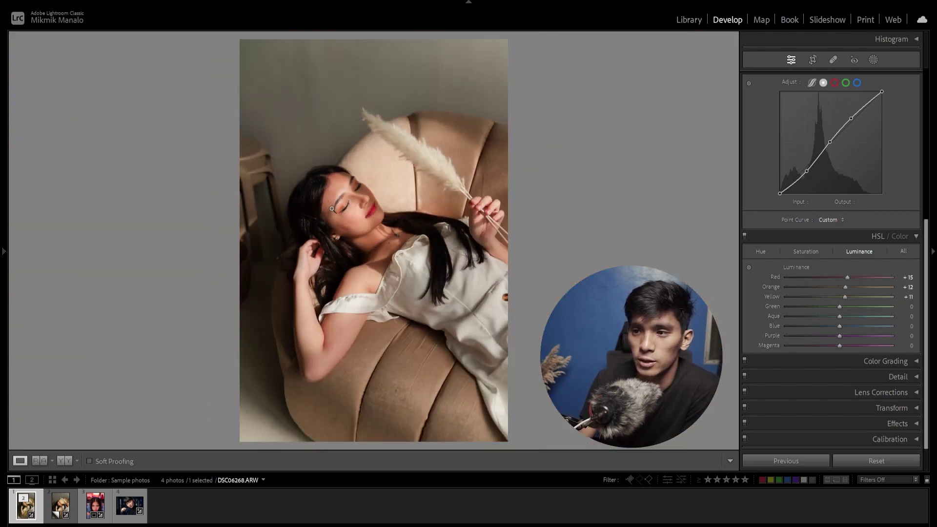
pyautogui.click(375, 242)
pyautogui.click(671, 225)
pyautogui.click(743, 234)
pyautogui.click(743, 236)
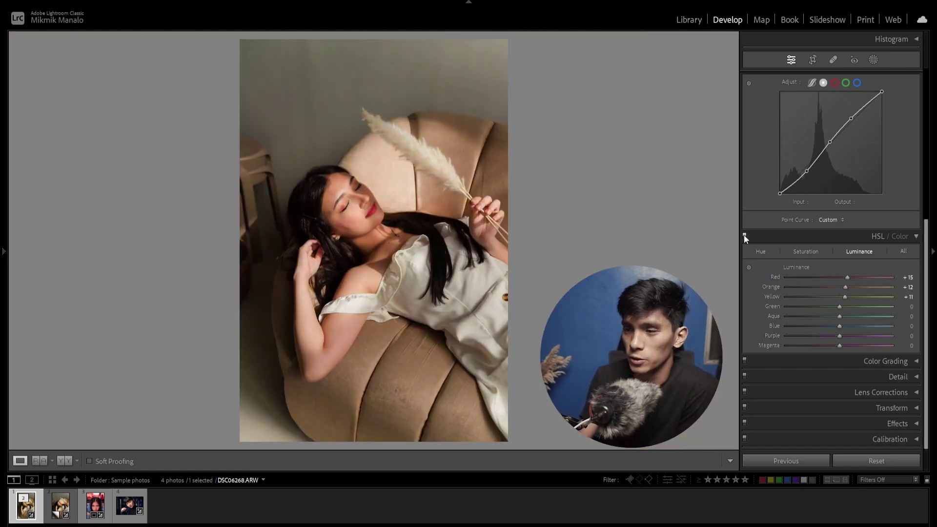
# Switch to the virtual copy of the armchair portrait and set its white balance to Auto.
pyautogui.press('Right')
pyautogui.scroll(5, 806, 307)
pyautogui.scroll(2, 806, 306)
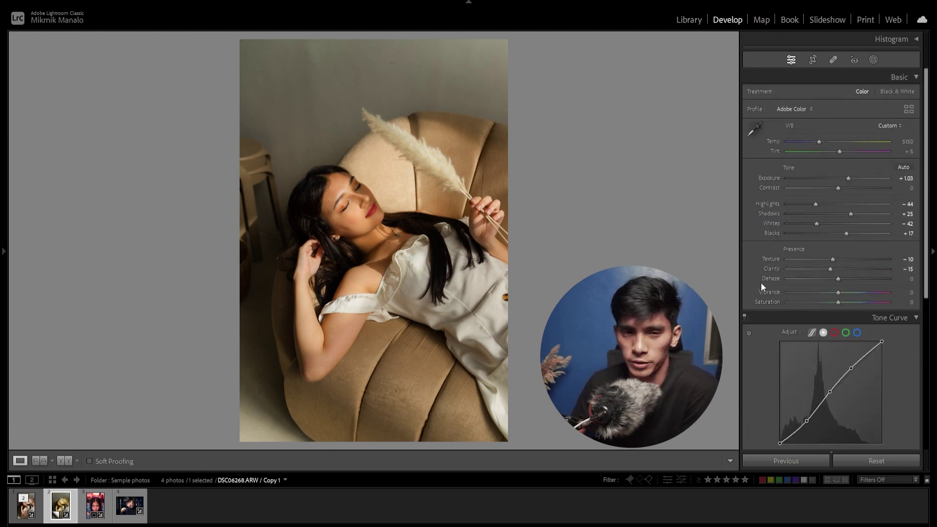
pyautogui.click(896, 126)
pyautogui.click(875, 150)
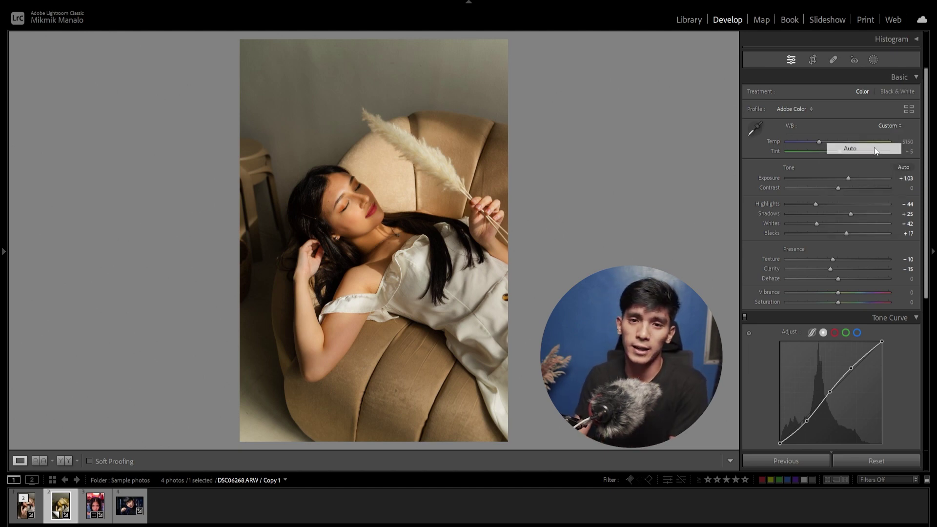
# Lower the virtual copy's Orange hue to about -9 and fine-tune its Yellow and Red hues, judging the skin up close.
pyautogui.click(378, 170)
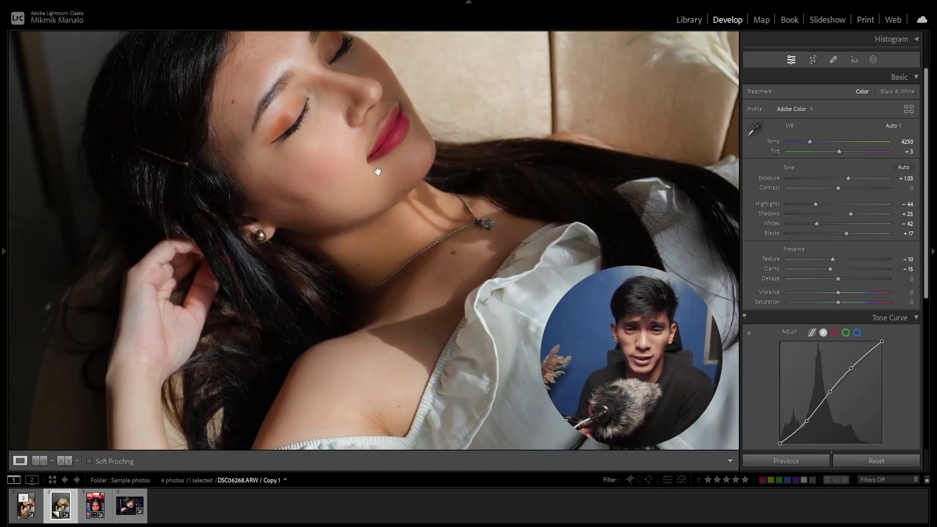
pyautogui.moveTo(399, 284); pyautogui.dragTo(404, 305)
pyautogui.scroll(-3, 806, 321)
pyautogui.scroll(3, 829, 337)
pyautogui.scroll(-5, 789, 288)
pyautogui.click(761, 301)
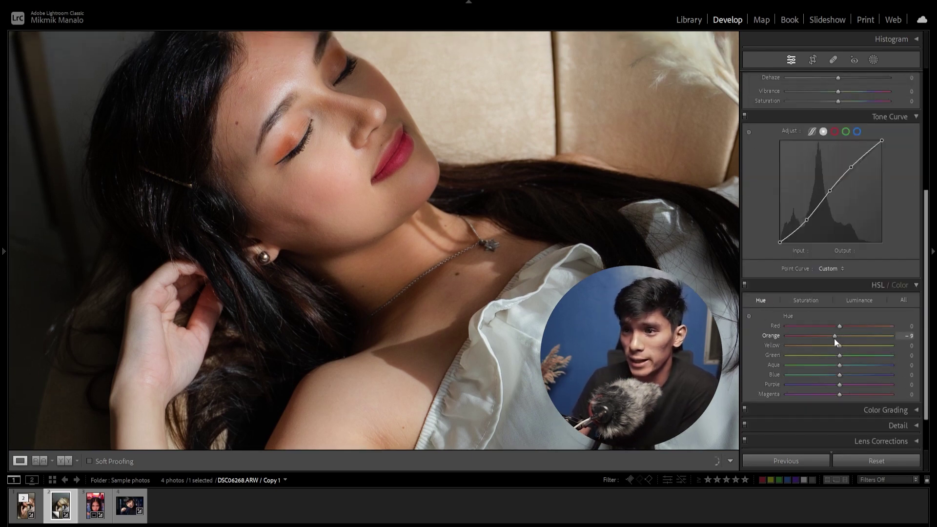
pyautogui.moveTo(833, 338); pyautogui.dragTo(833, 339)
pyautogui.moveTo(840, 345); pyautogui.dragTo(842, 327)
# Set the virtual copy's saturation to Red +15, Orange -8, Yellow -5 and luminance to Red +14, Orange +10, Yellow +8.
pyautogui.click(805, 300)
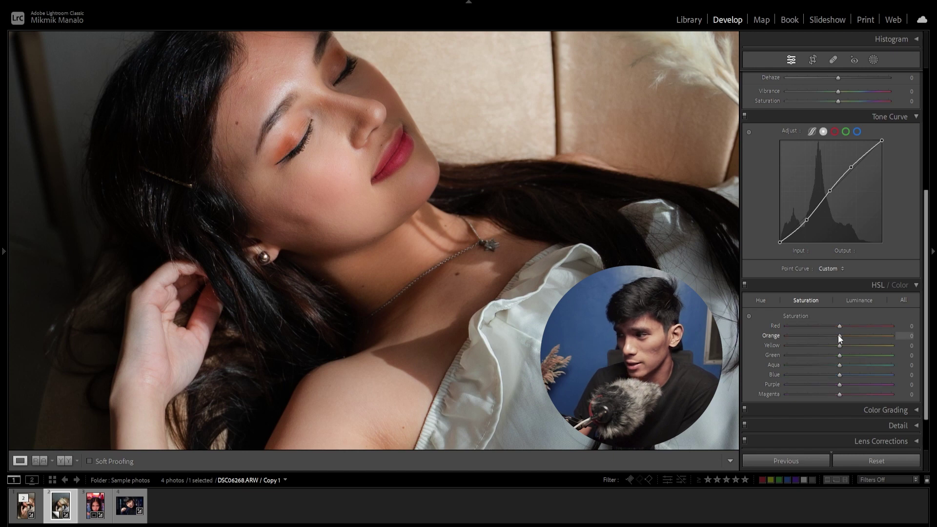
pyautogui.moveTo(833, 336); pyautogui.dragTo(835, 347)
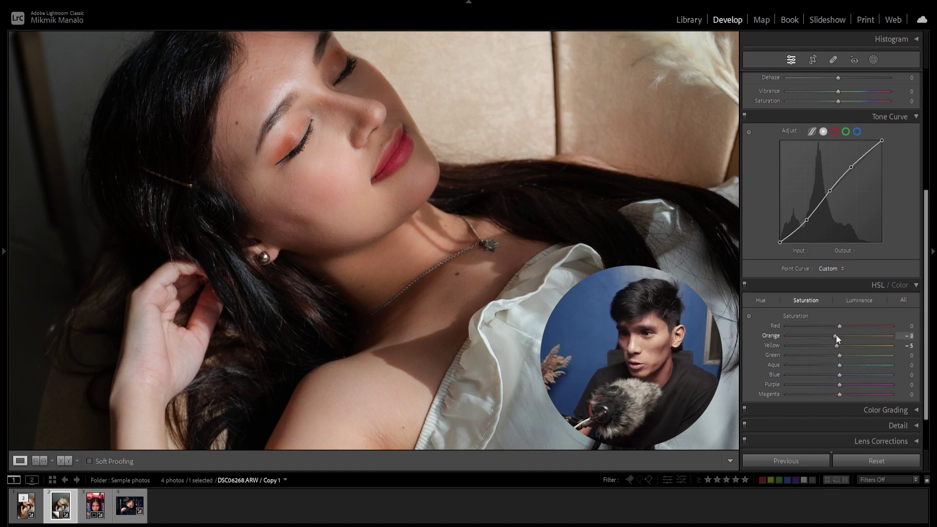
pyautogui.moveTo(836, 335)
pyautogui.mouseDown()
pyautogui.moveTo(813, 335)
pyautogui.moveTo(847, 329)
pyautogui.mouseUp()
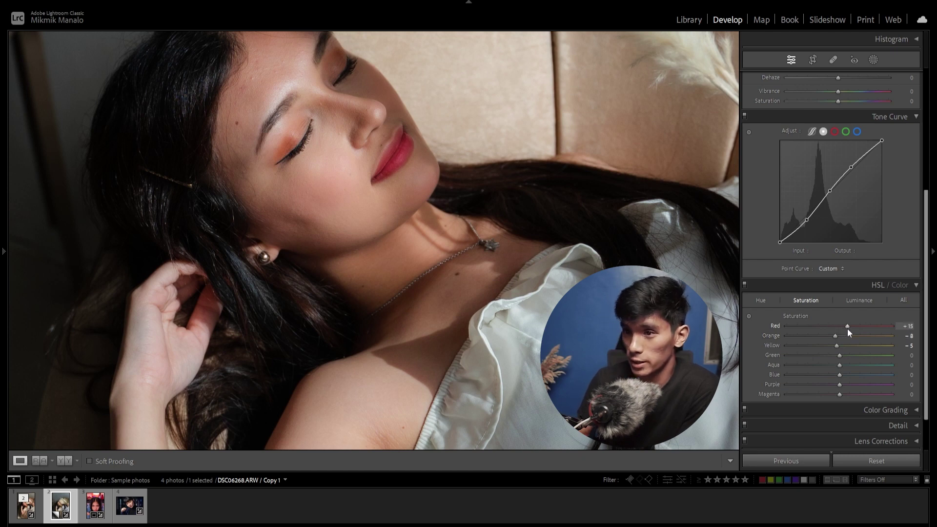
pyautogui.click(864, 300)
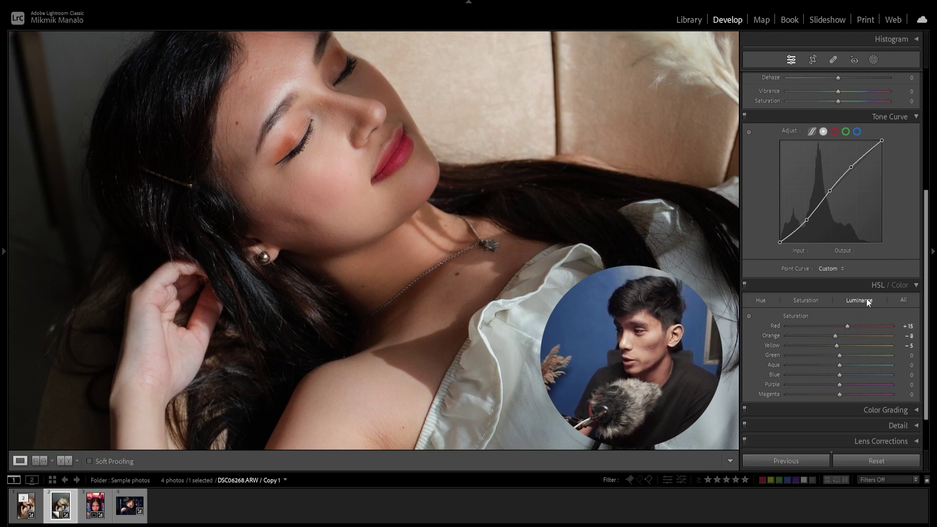
pyautogui.moveTo(841, 337)
pyautogui.mouseDown()
pyautogui.moveTo(848, 346)
pyautogui.moveTo(848, 327)
pyautogui.mouseUp()
# Compare the virtual copy with and without its HSL adjustments, and against the original version of the photo.
pyautogui.click(452, 207)
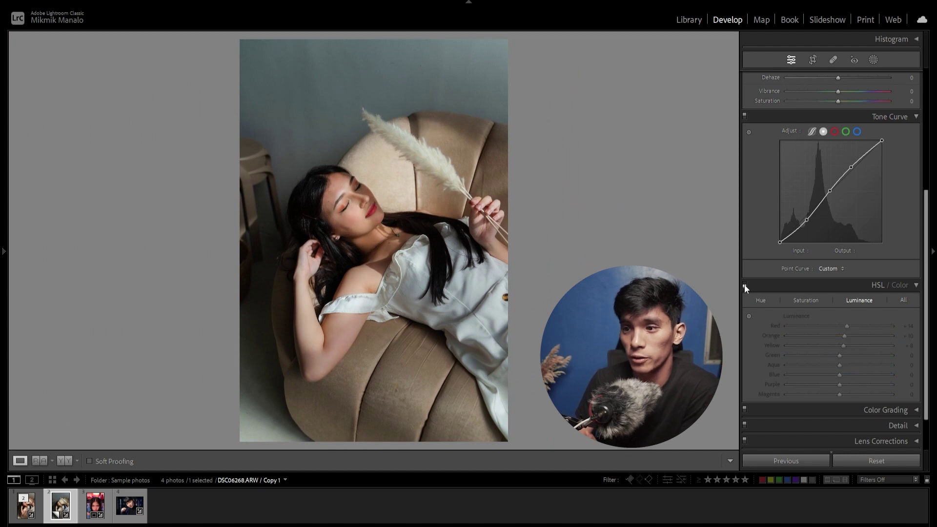
pyautogui.click(330, 219)
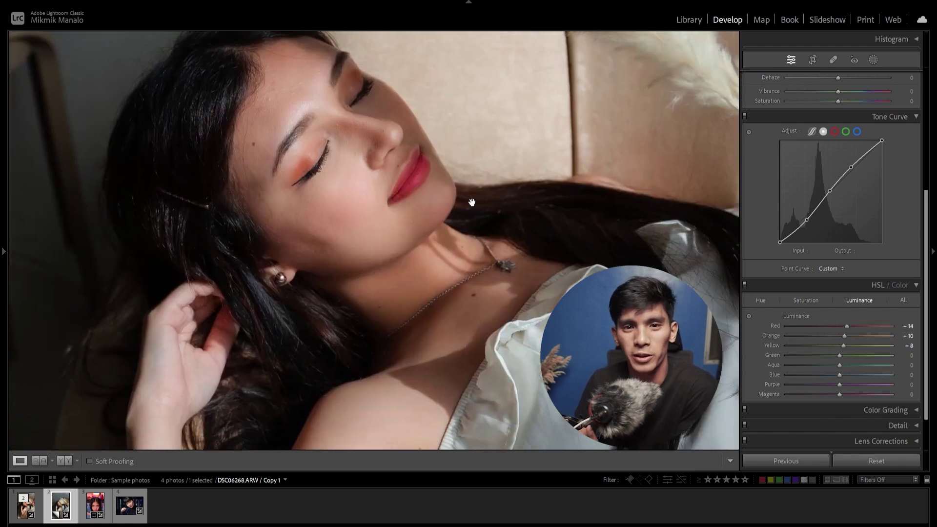
pyautogui.click(470, 203)
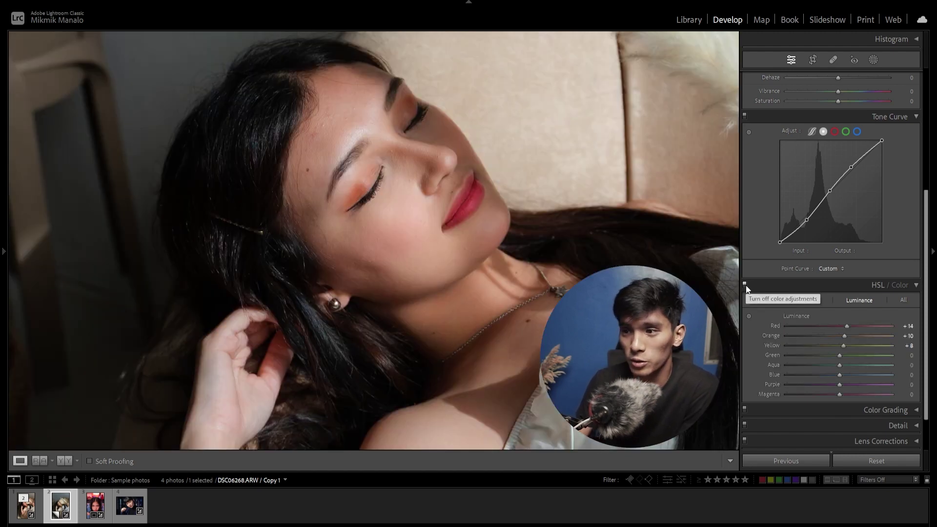
pyautogui.click(483, 250)
pyautogui.click(24, 510)
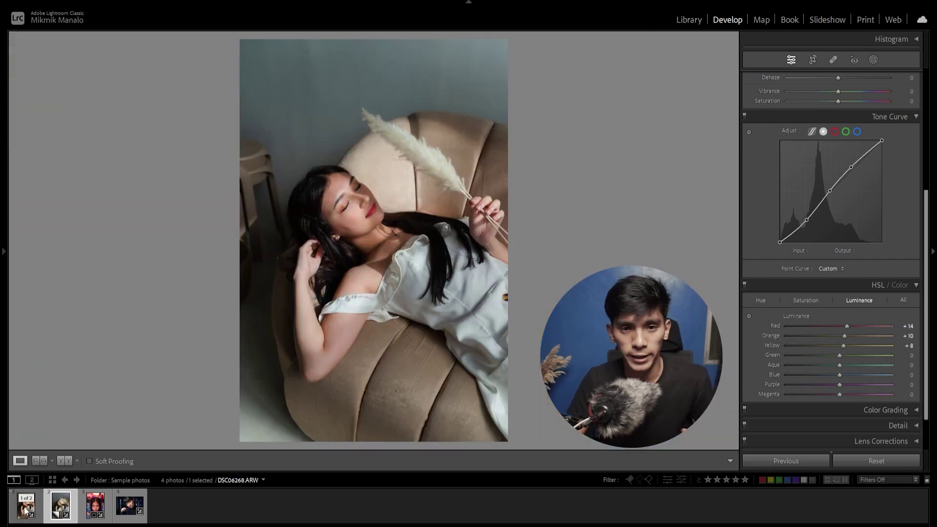
pyautogui.press('c')
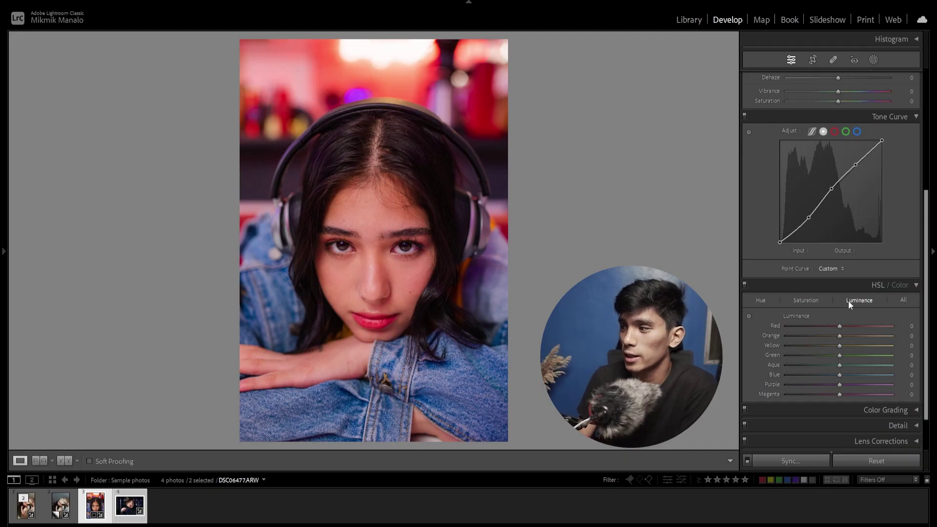
# Try Auto white balance on the headphones portrait and restore the As Shot setting.
pyautogui.scroll(5, 848, 301)
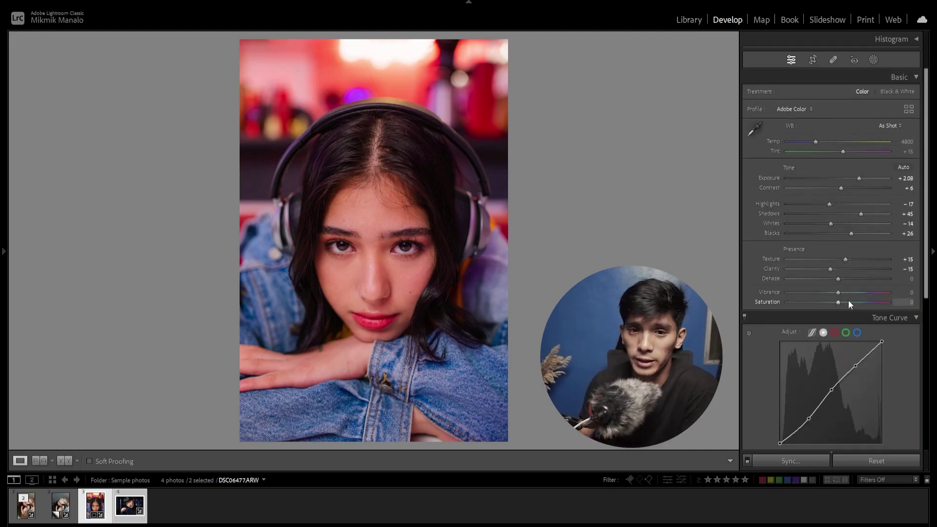
pyautogui.click(874, 124)
pyautogui.click(868, 151)
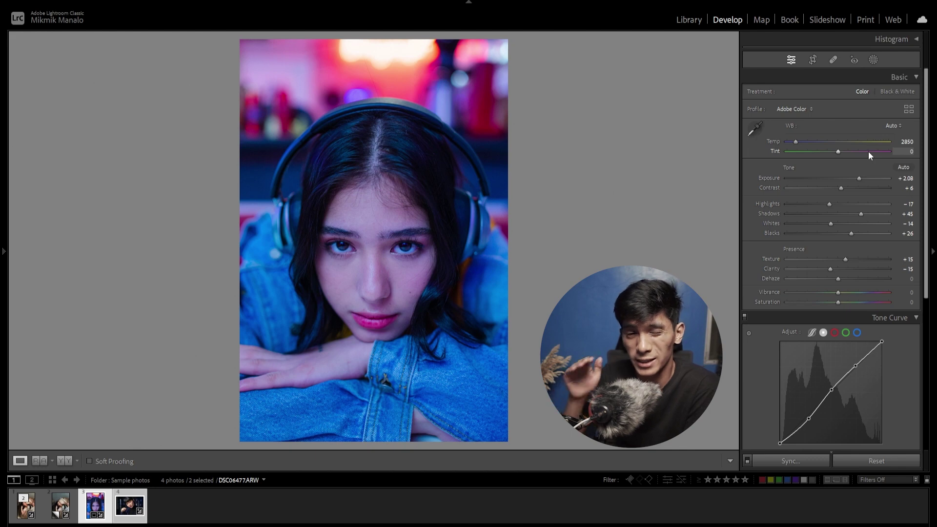
pyautogui.click(892, 126)
pyautogui.click(885, 138)
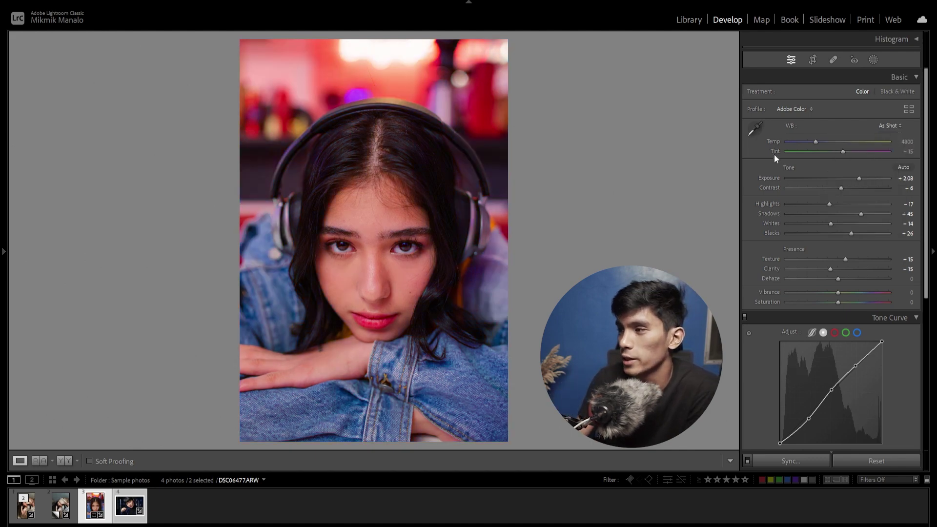
# Set the headphones portrait's hue to Red +15 and Orange +10, trying a Yellow shift before resetting it to 0.
pyautogui.click(397, 273)
pyautogui.moveTo(380, 232); pyautogui.dragTo(385, 284)
pyautogui.moveTo(347, 376); pyautogui.dragTo(392, 319)
pyautogui.scroll(-5, 851, 378)
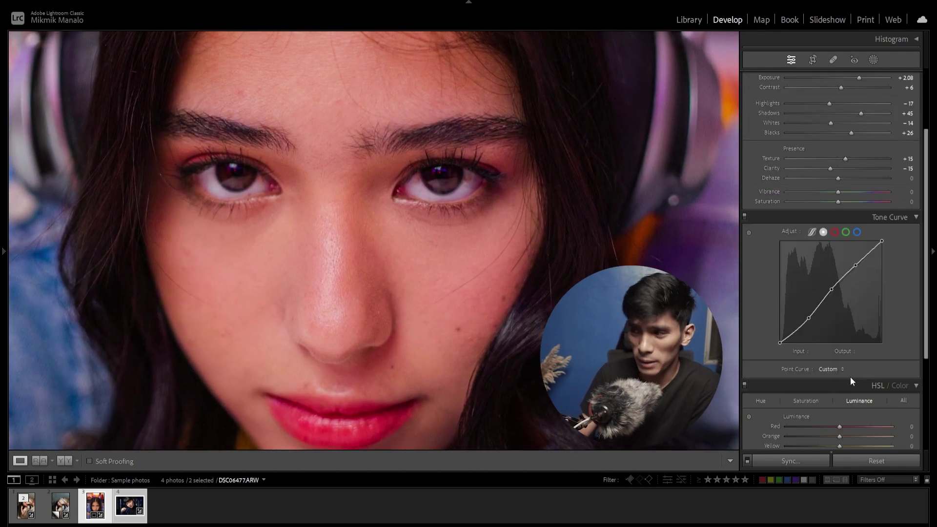
pyautogui.click(763, 350)
pyautogui.scroll(-2, 850, 379)
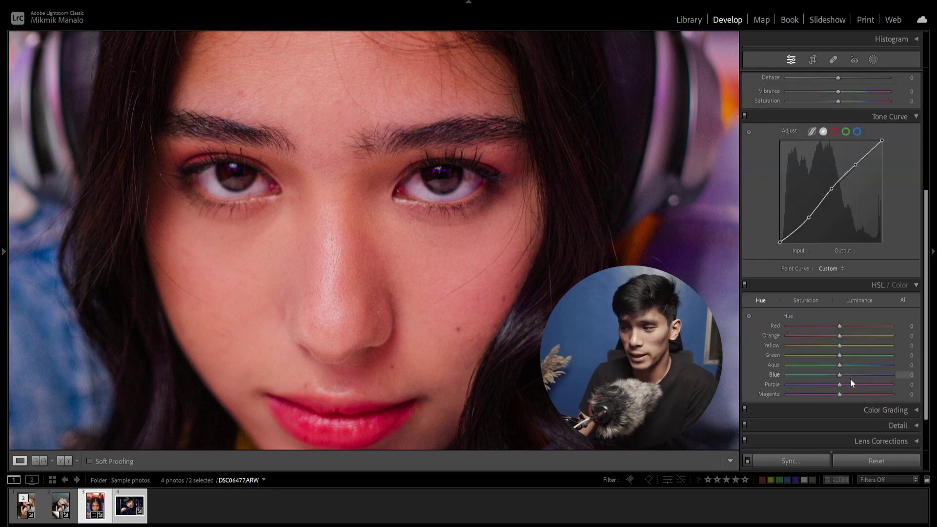
pyautogui.moveTo(840, 329)
pyautogui.mouseDown()
pyautogui.moveTo(932, 349)
pyautogui.moveTo(835, 340)
pyautogui.moveTo(845, 341)
pyautogui.mouseUp()
pyautogui.moveTo(845, 341); pyautogui.dragTo(847, 345)
pyautogui.doubleClick(847, 346)
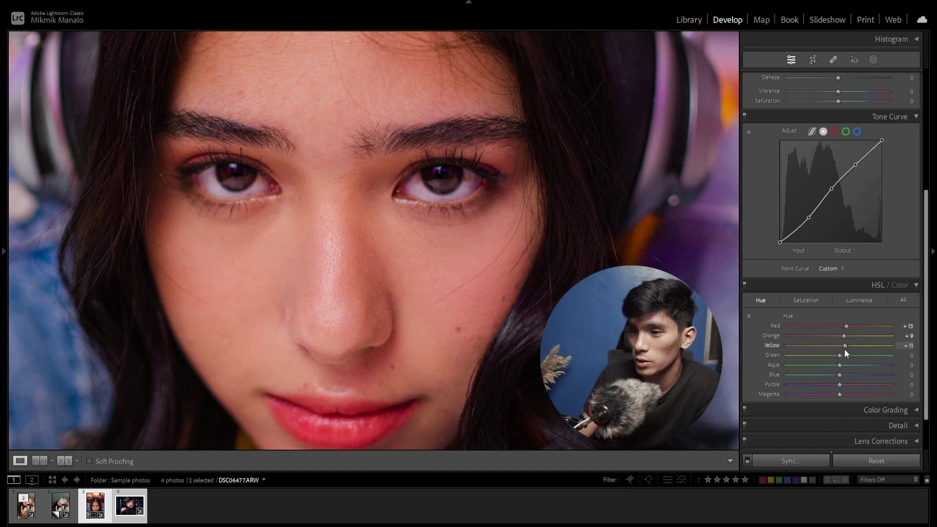
pyautogui.moveTo(844, 339); pyautogui.dragTo(847, 327)
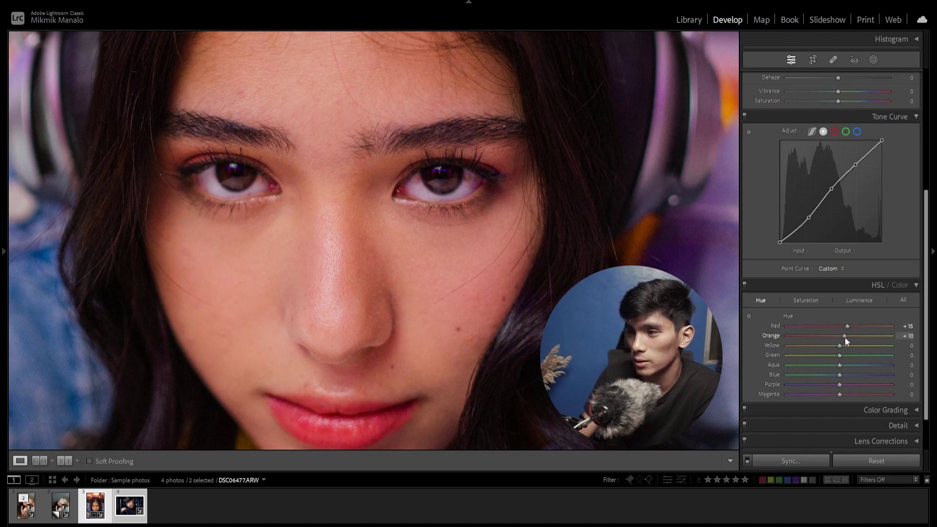
# Set the headphones portrait's saturation to Red -16, Orange -15, Yellow -17 and its luminance to Red +10, Orange +12, Yellow +13.
pyautogui.click(810, 301)
pyautogui.moveTo(839, 336)
pyautogui.mouseDown()
pyautogui.moveTo(827, 345)
pyautogui.moveTo(831, 329)
pyautogui.mouseUp()
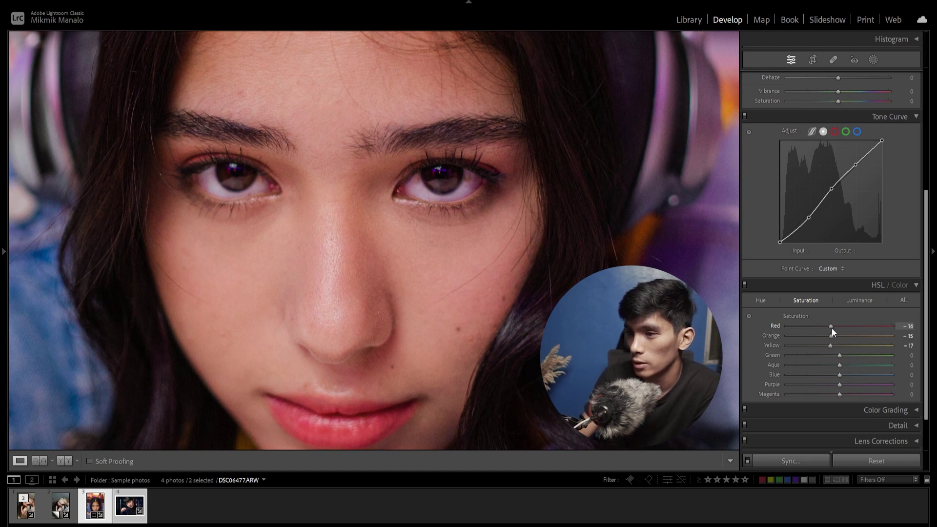
pyautogui.click(861, 300)
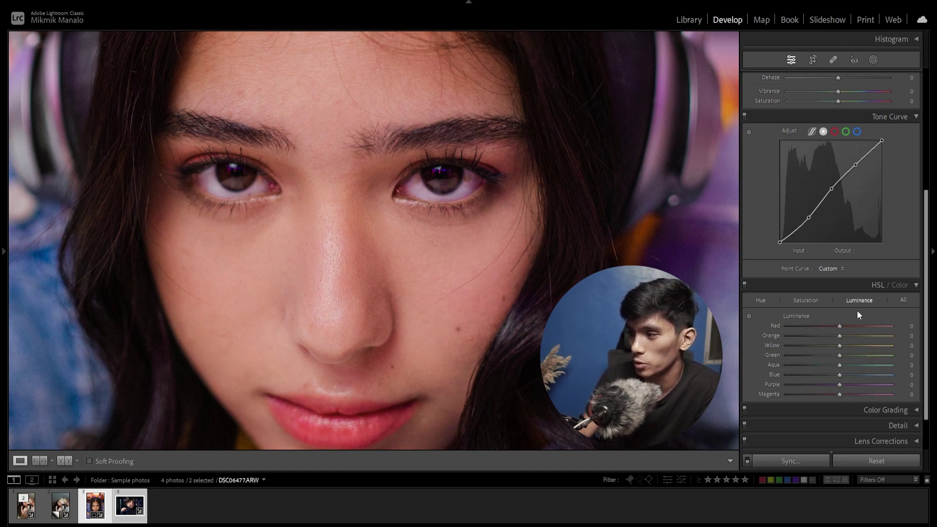
pyautogui.moveTo(840, 336)
pyautogui.mouseDown()
pyautogui.moveTo(851, 344)
pyautogui.moveTo(850, 328)
pyautogui.moveTo(845, 336)
pyautogui.mouseUp()
pyautogui.click(545, 263)
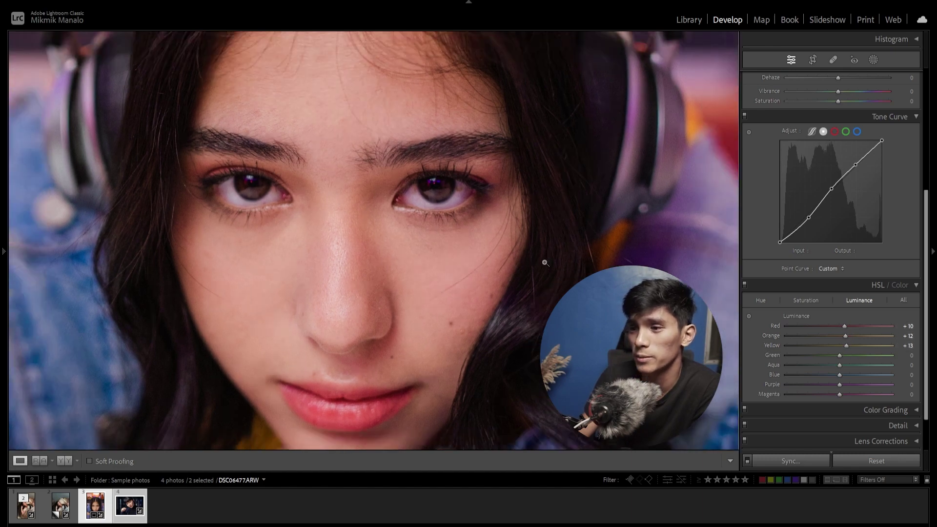
pyautogui.click(545, 263)
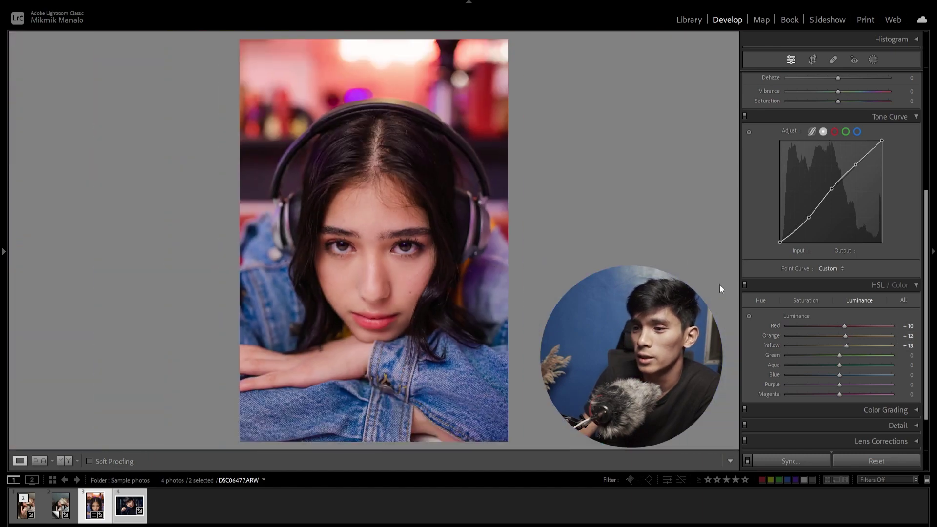
# Reduce the headphones portrait's hue shift to Red +9 and Orange +7, judging the skin up close.
pyautogui.click(414, 241)
pyautogui.click(761, 300)
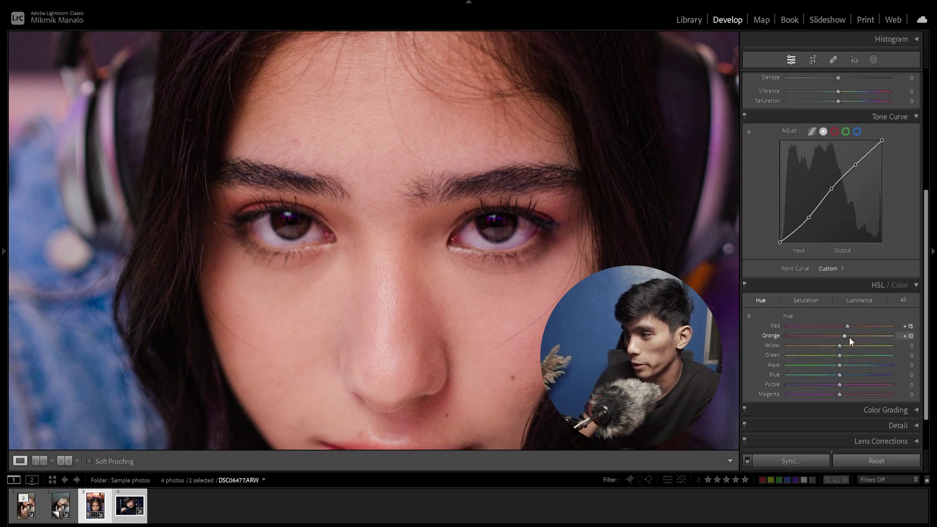
pyautogui.moveTo(847, 327)
pyautogui.mouseDown()
pyautogui.moveTo(838, 327)
pyautogui.moveTo(841, 337)
pyautogui.mouseUp()
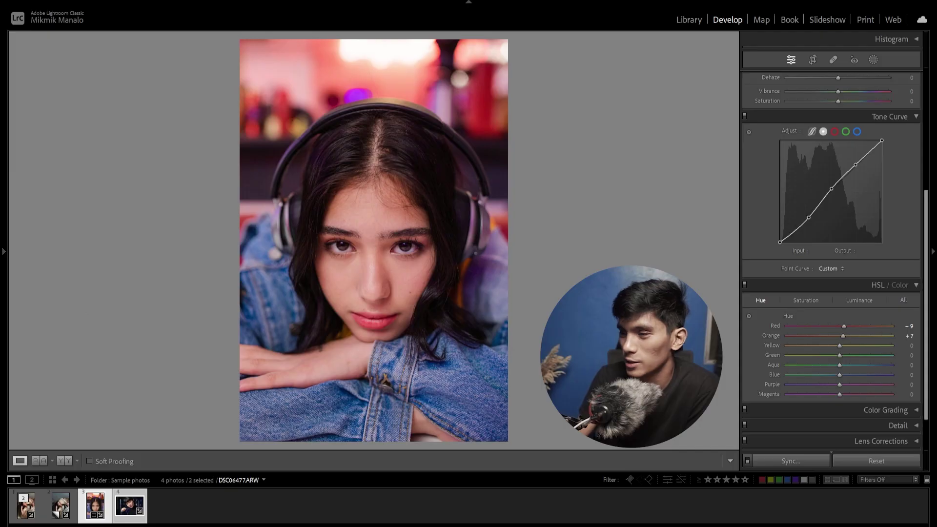
# Compare the headphones portrait with and without its HSL adjustments and inspect the skin up close.
pyautogui.click(481, 252)
pyautogui.click(481, 252)
pyautogui.click(744, 285)
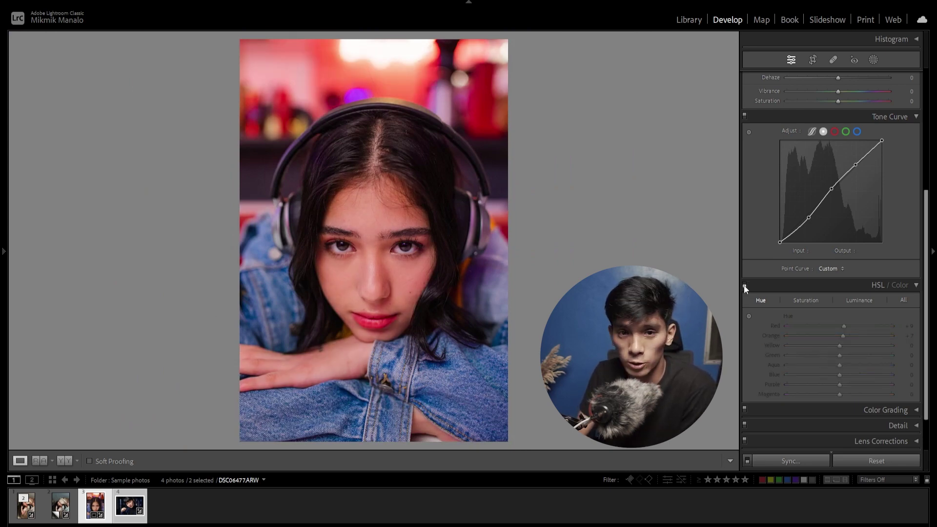
pyautogui.click(744, 285)
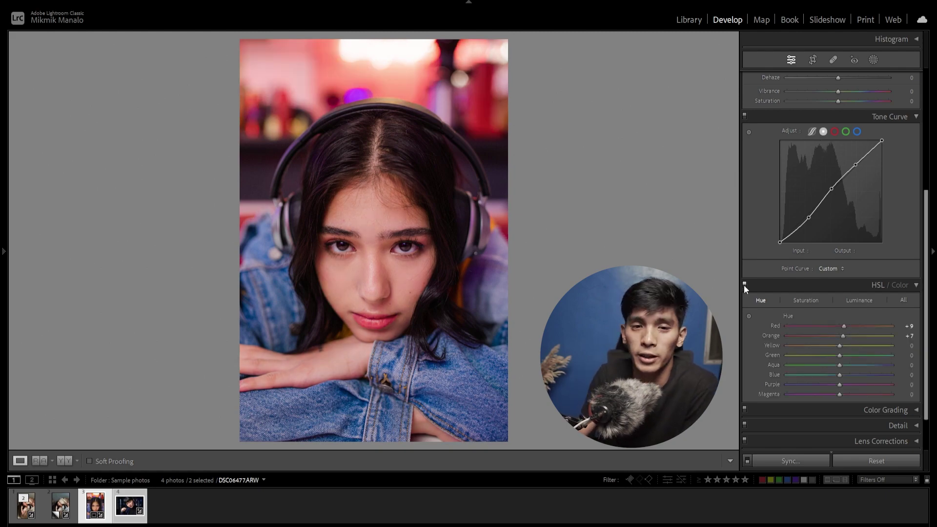
pyautogui.click(389, 209)
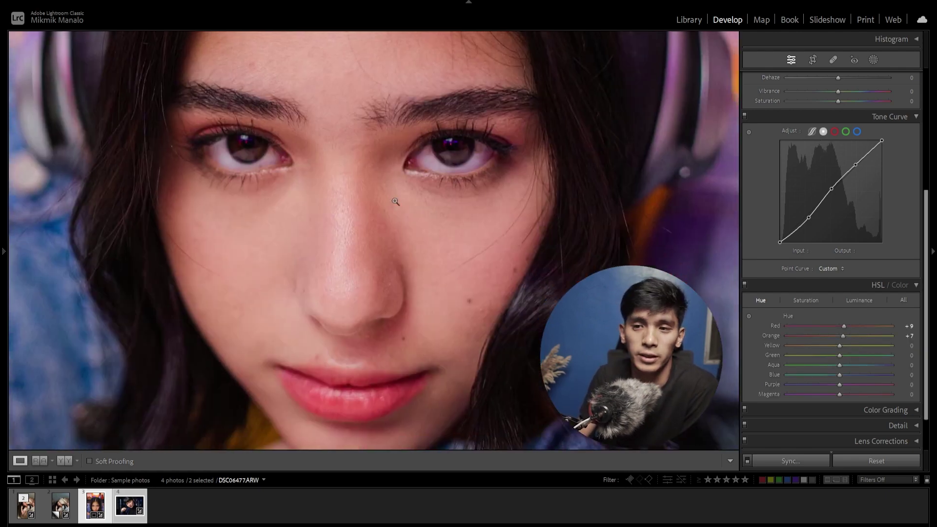
pyautogui.click(395, 201)
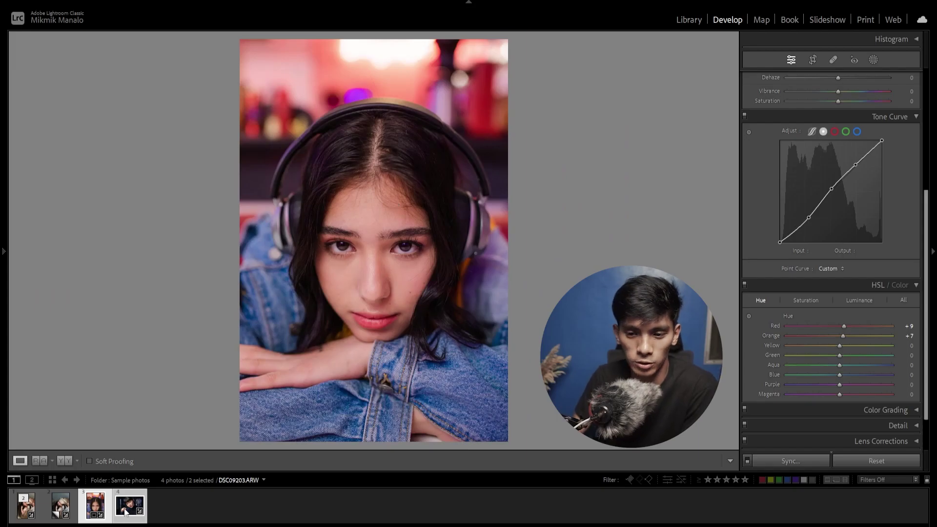
# Open the dark-background portrait DSC09203.ARW, lower its Orange hue to -15, and fine-tune the Yellow and Red hues.
pyautogui.press('Right')
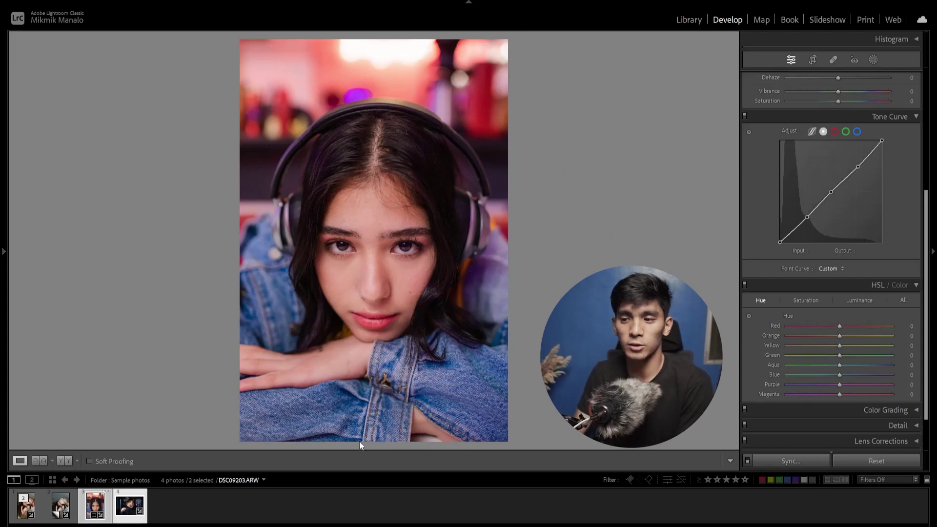
pyautogui.click(490, 184)
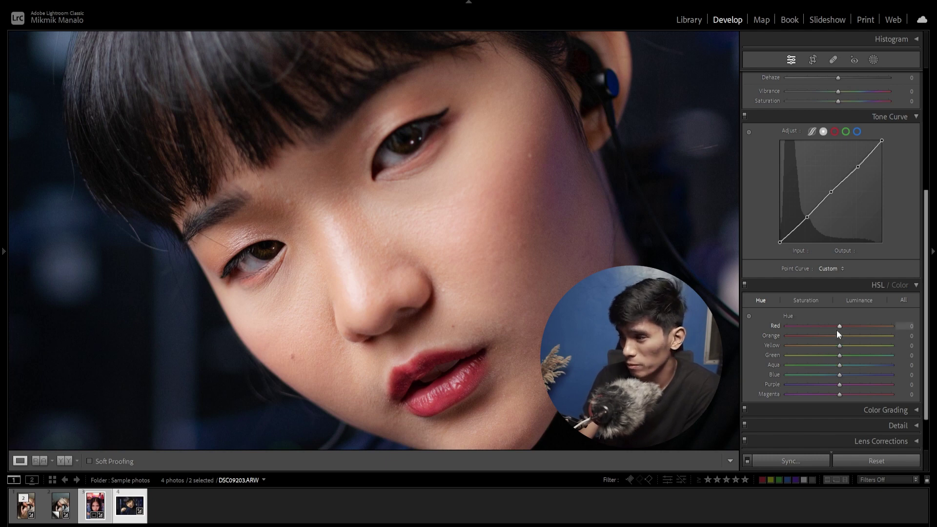
pyautogui.moveTo(839, 327)
pyautogui.mouseDown()
pyautogui.moveTo(850, 338)
pyautogui.moveTo(837, 337)
pyautogui.mouseUp()
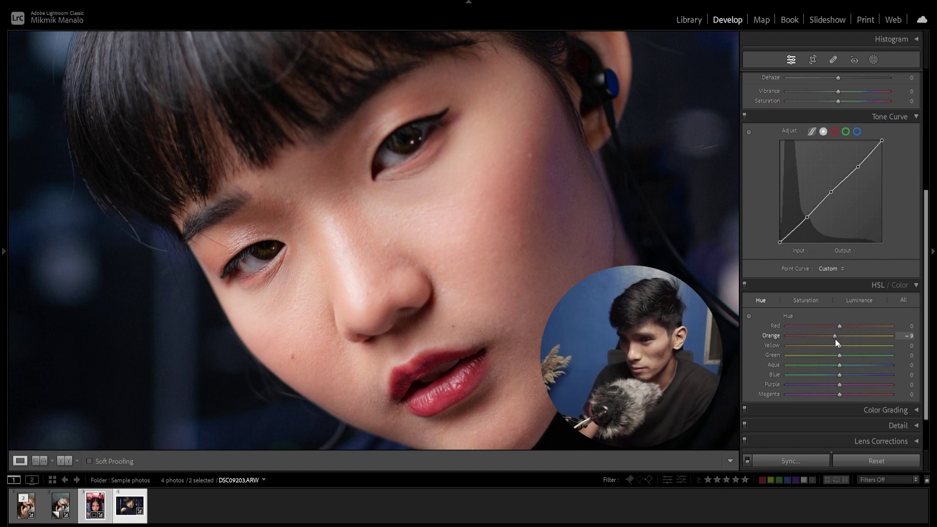
pyautogui.moveTo(830, 340)
pyautogui.mouseDown()
pyautogui.moveTo(830, 350)
pyautogui.moveTo(844, 350)
pyautogui.mouseUp()
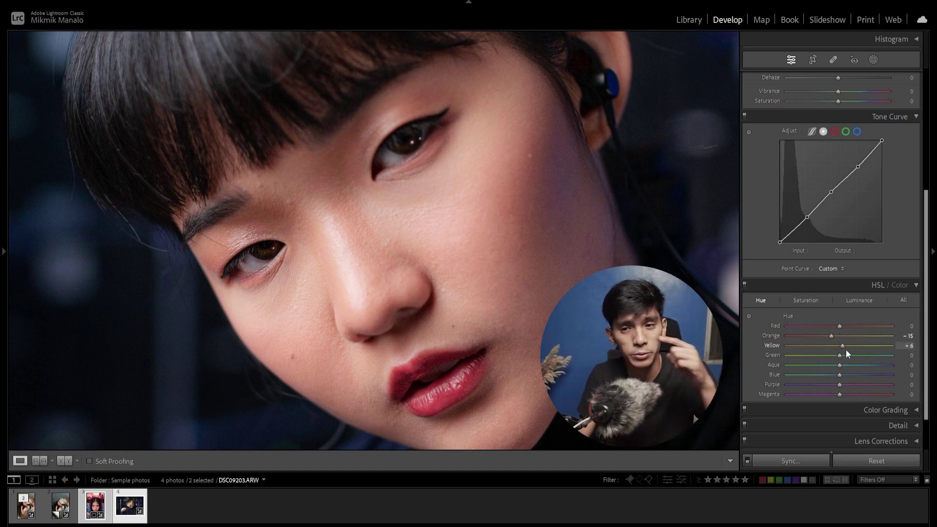
pyautogui.moveTo(846, 350)
pyautogui.mouseDown()
pyautogui.moveTo(824, 357)
pyautogui.moveTo(847, 332)
pyautogui.mouseUp()
# Set the dark-background portrait's saturation to Red +7, Orange +10, Yellow +8 and its luminance to Red +18, Orange +16, Yellow +13.
pyautogui.click(808, 305)
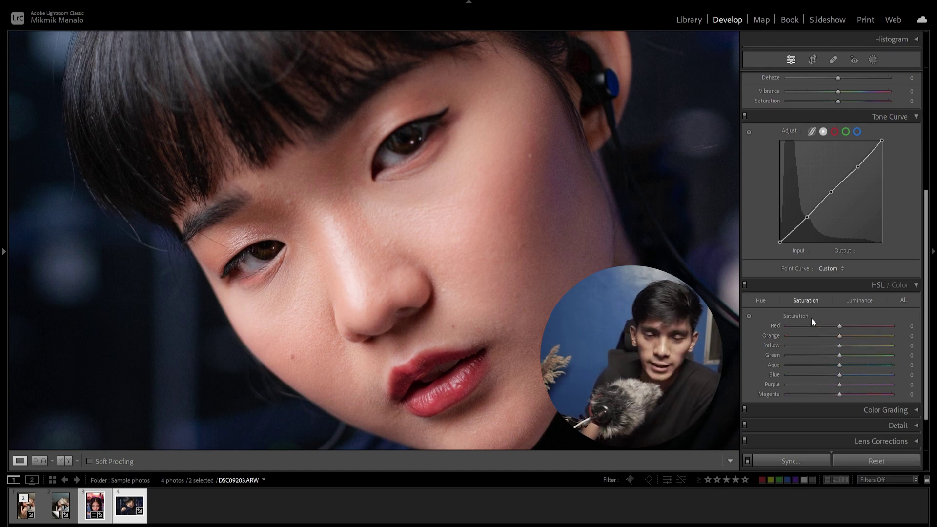
pyautogui.moveTo(839, 336); pyautogui.dragTo(843, 335)
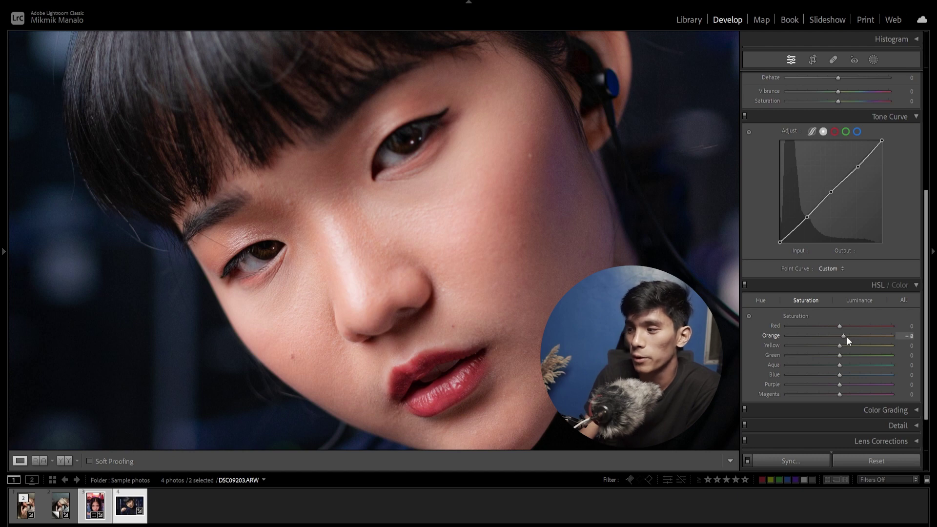
pyautogui.moveTo(842, 345)
pyautogui.mouseDown()
pyautogui.moveTo(843, 326)
pyautogui.moveTo(845, 346)
pyautogui.mouseUp()
pyautogui.scroll(-2, 477, 217)
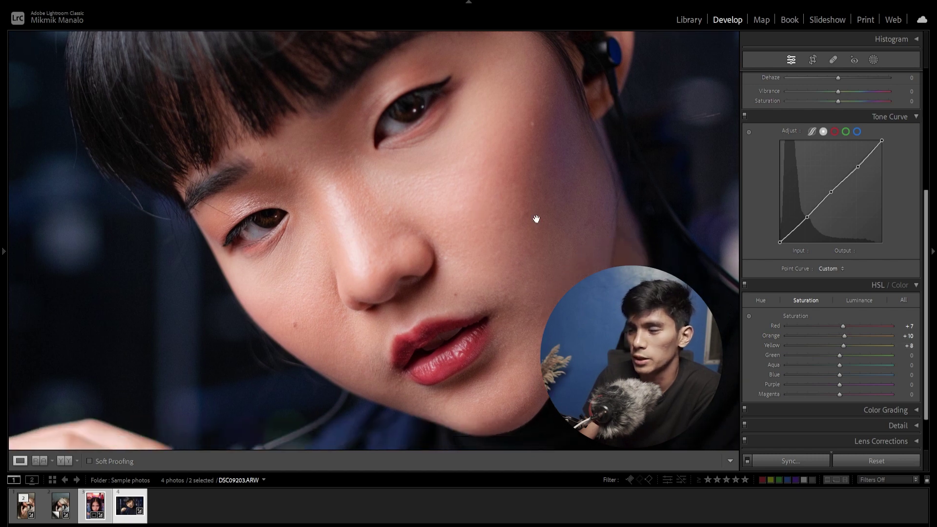
pyautogui.click(859, 301)
pyautogui.moveTo(839, 336)
pyautogui.mouseDown()
pyautogui.moveTo(848, 346)
pyautogui.moveTo(850, 328)
pyautogui.moveTo(847, 347)
pyautogui.mouseUp()
pyautogui.click(527, 278)
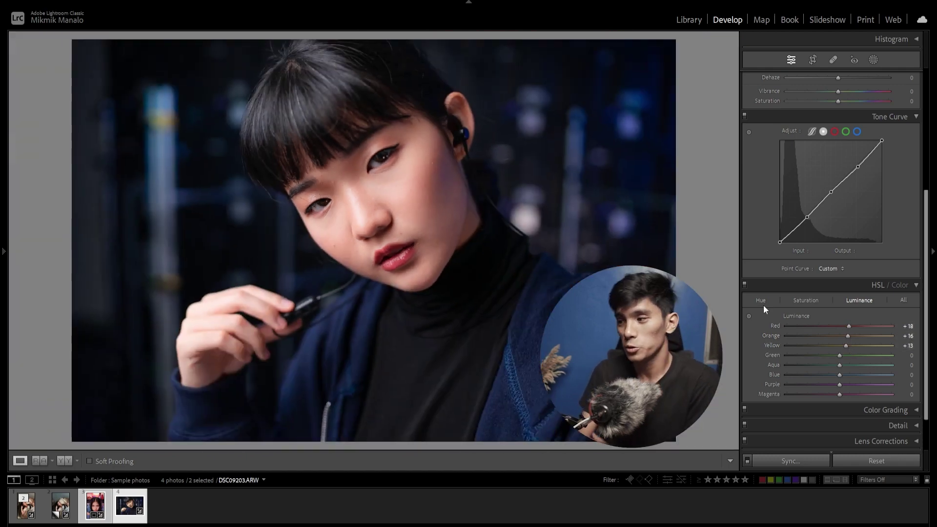
# Compare the dark-background portrait with and without its HSL adjustments, both in full view and zoomed in on the face.
pyautogui.click(744, 284)
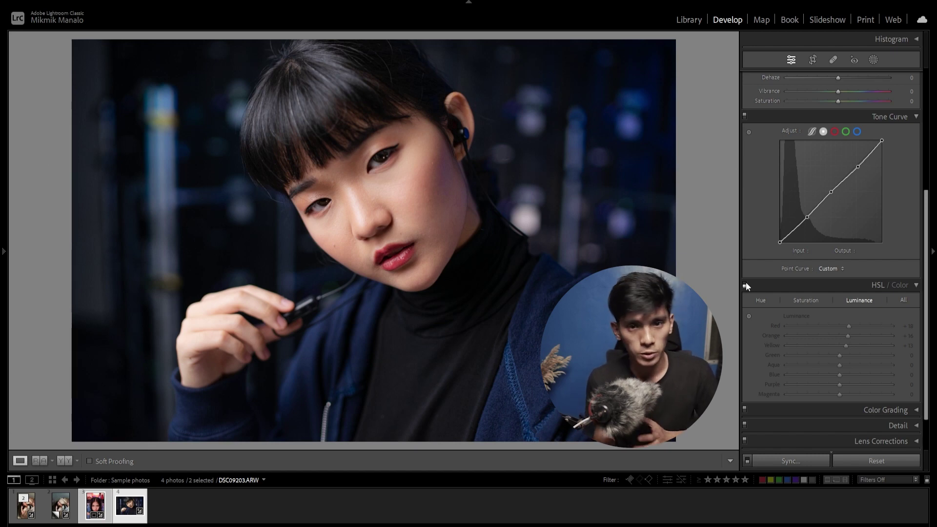
pyautogui.click(744, 284)
pyautogui.click(351, 191)
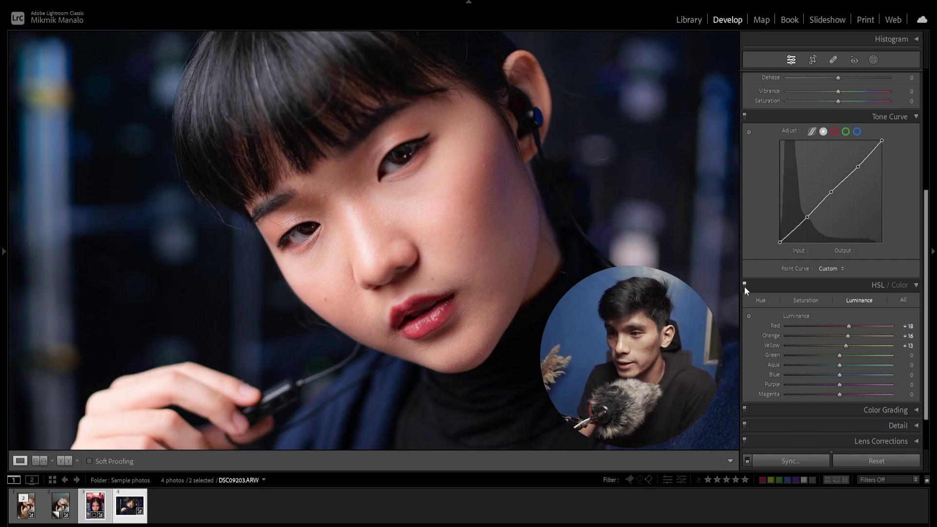
pyautogui.click(745, 286)
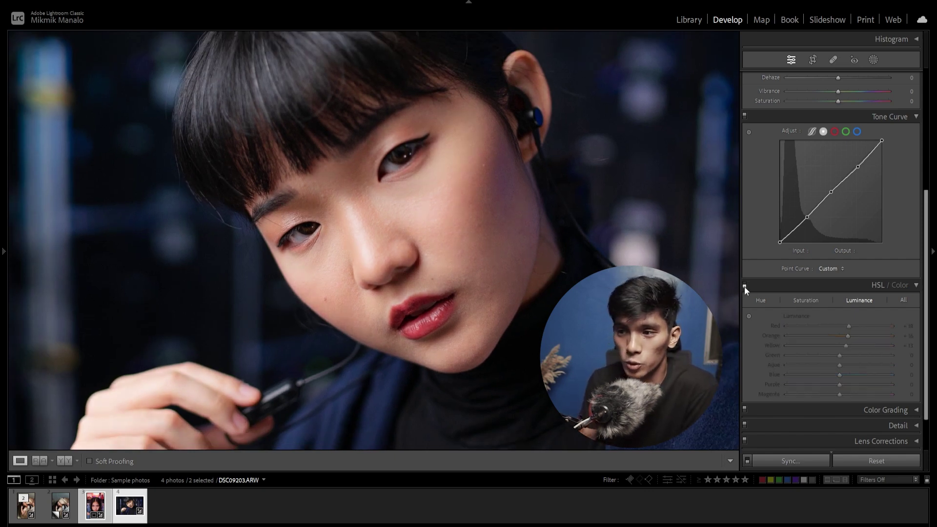
pyautogui.click(745, 286)
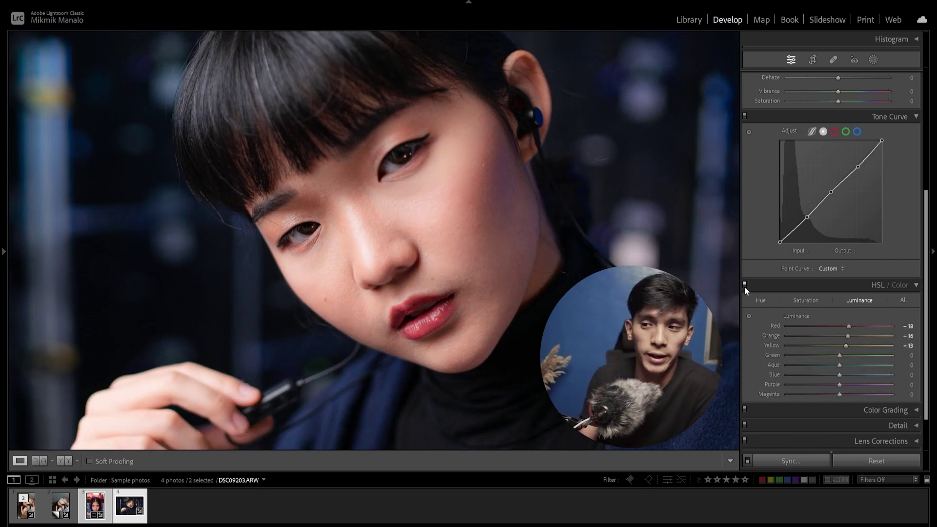